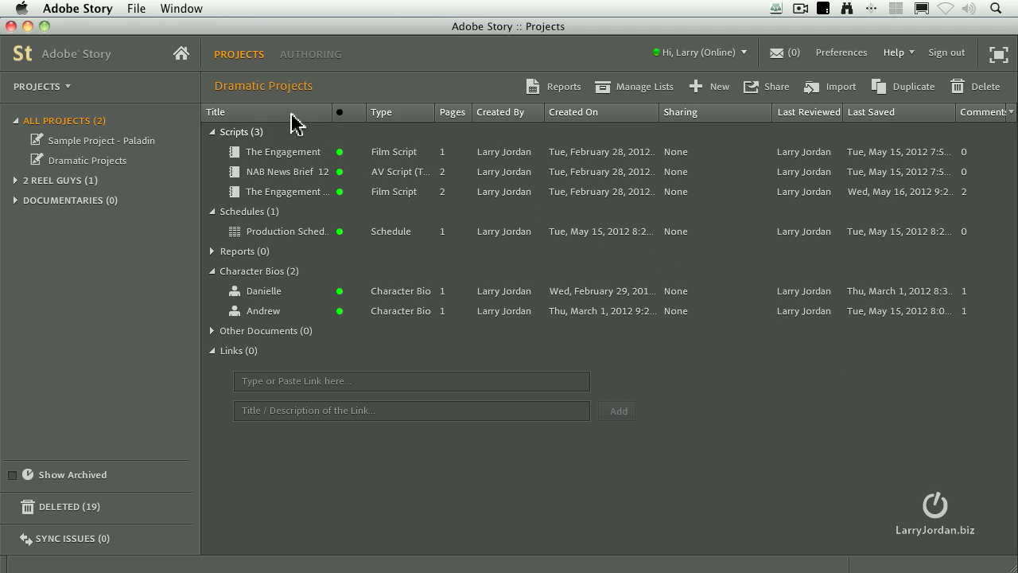
Step: Return to the Projects page, select Dramatic Projects, and open the PROJECTS menu
left_click(182, 57)
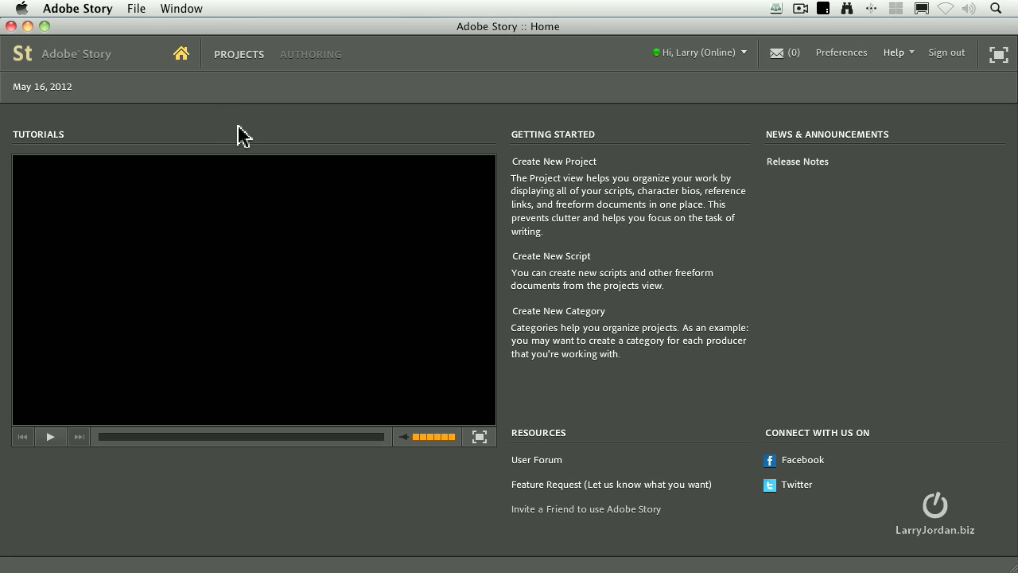
left_click(239, 58)
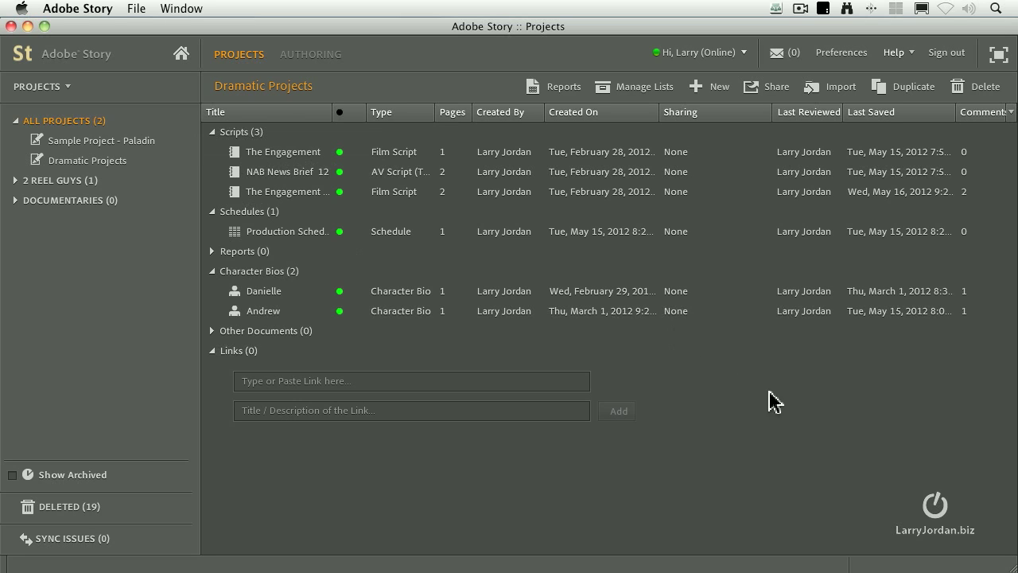
left_click(73, 162)
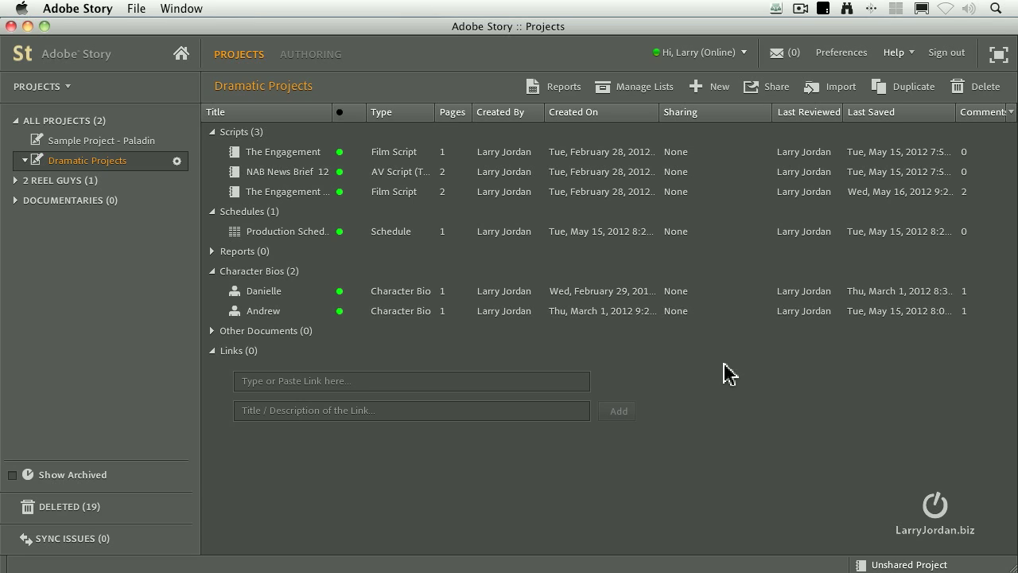
left_click(313, 54)
Step: Create a new project titled 'COMEDY PROJECTS' from the PROJECTS menu
left_click(37, 88)
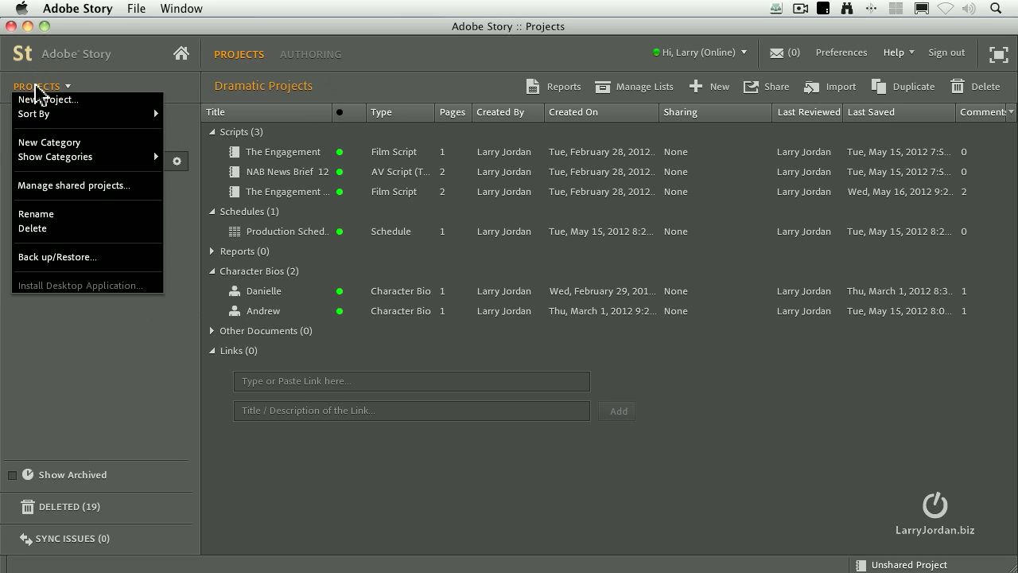
left_click(84, 102)
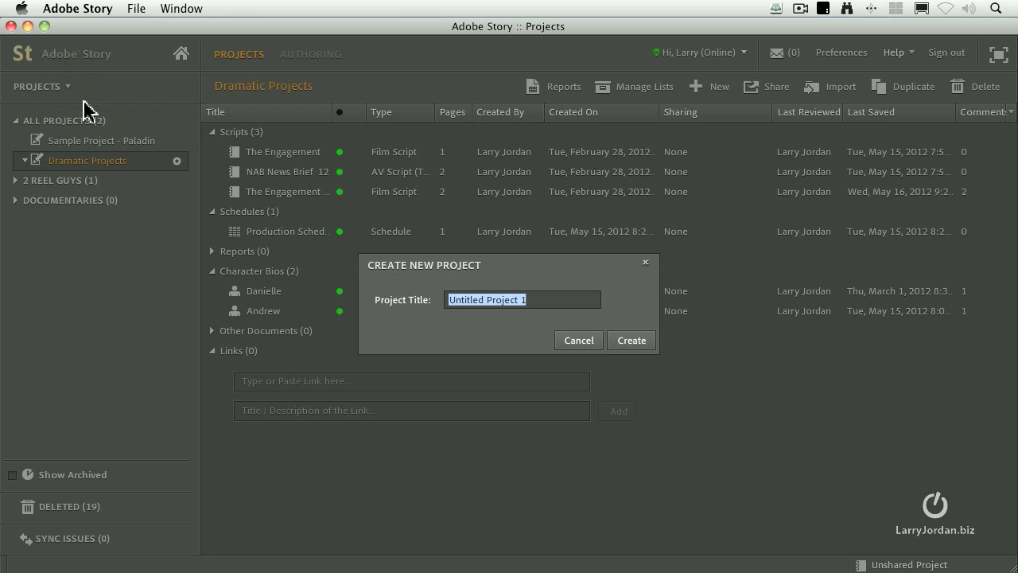
type("com")
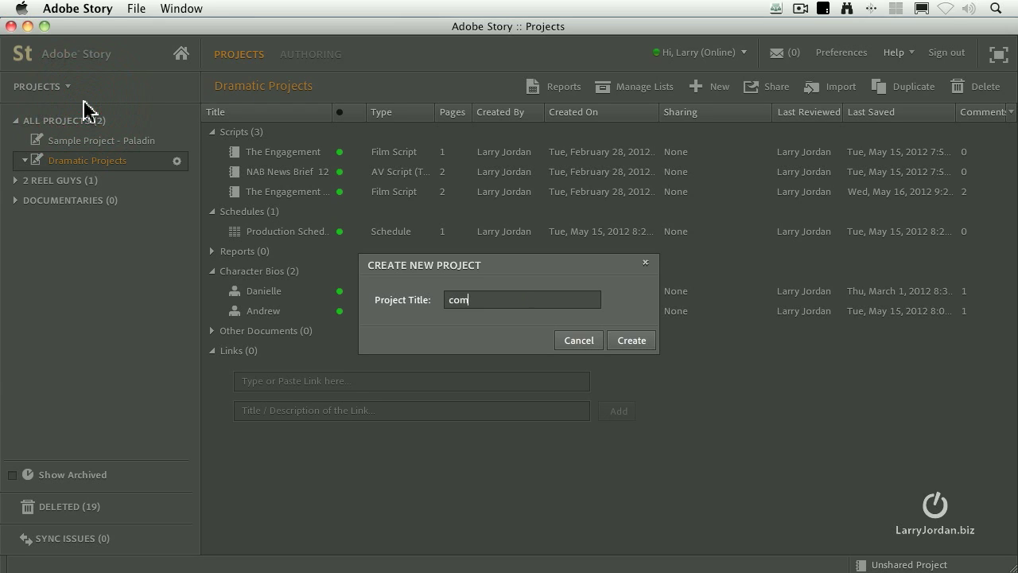
key("BackSpace")
key("BackSpace")
key("BackSpace")
type("COMEDY PROJECTS")
key("Return")
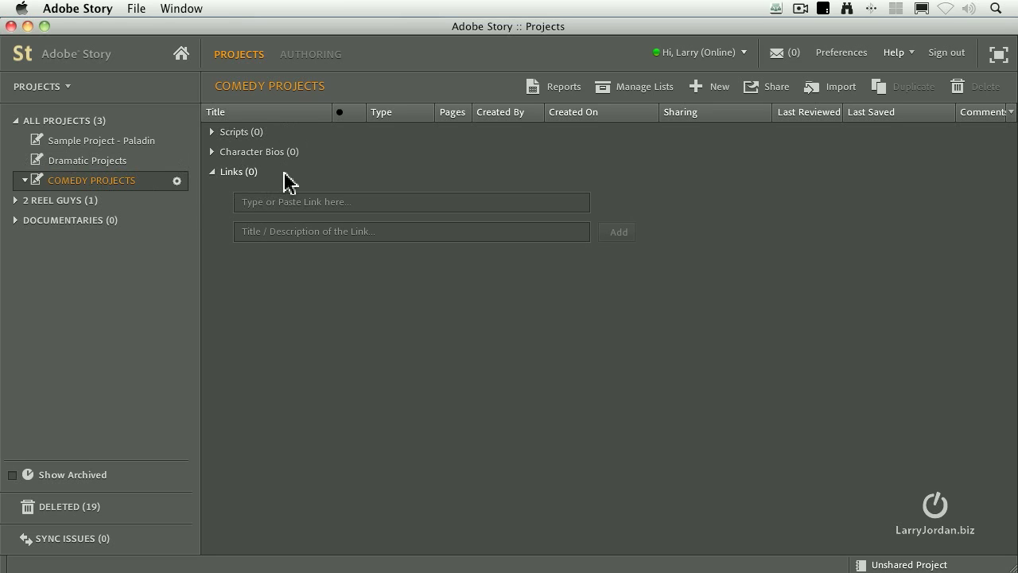
Step: Start a new document in Dramatic Projects and set its type to Film Script
left_click(63, 162)
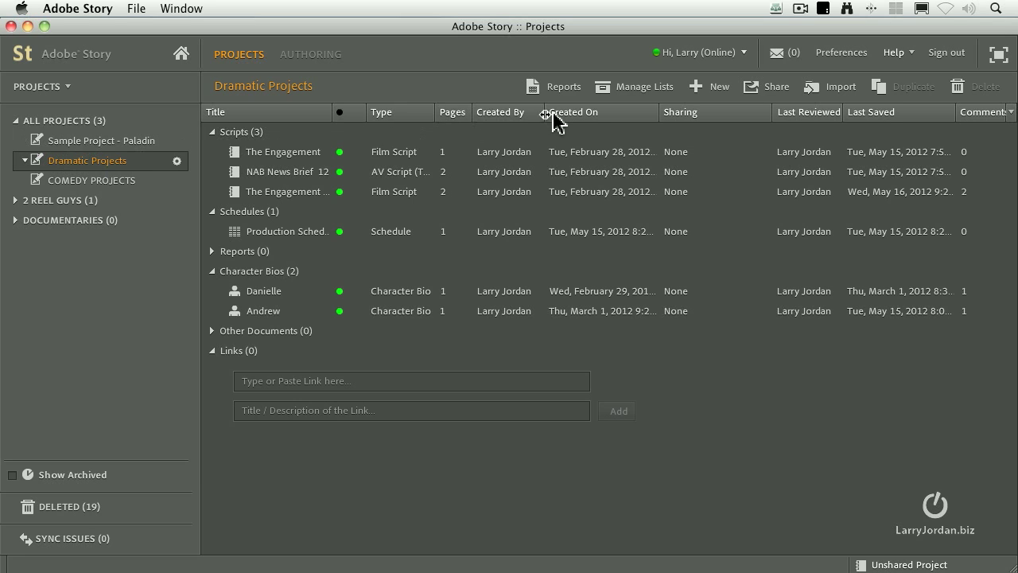
left_click(719, 89)
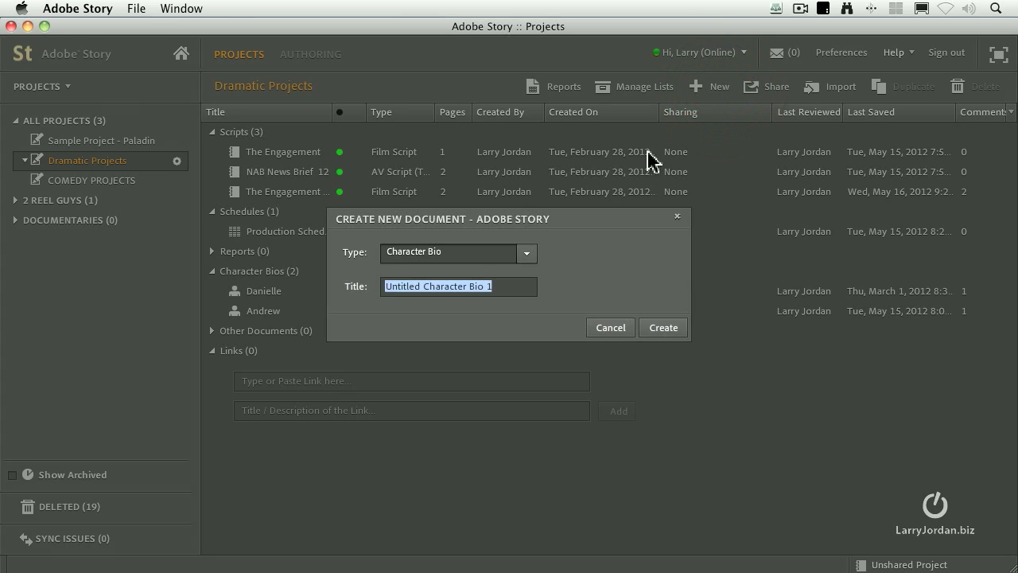
left_click(527, 253)
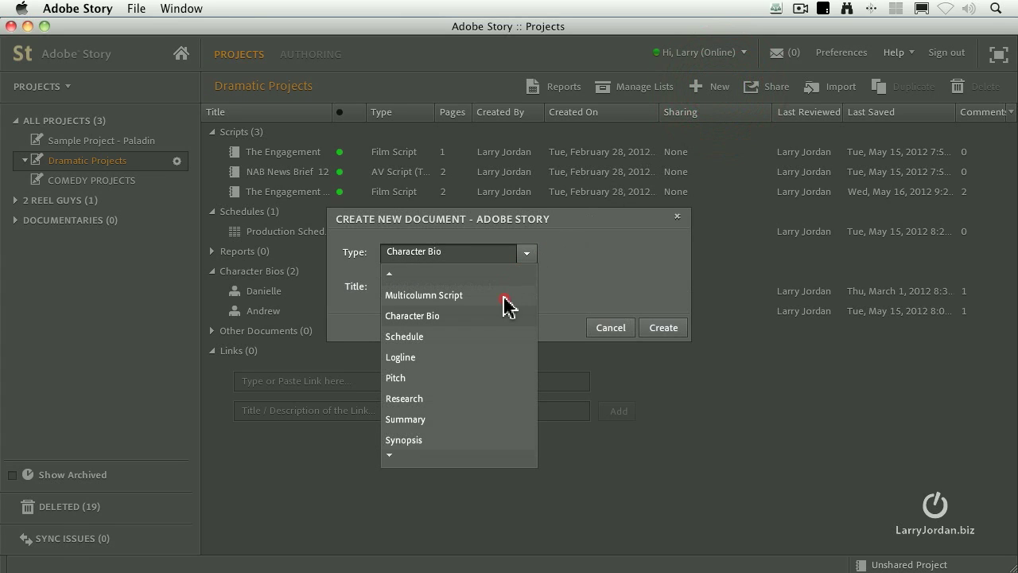
scroll(500, 288, "up", 2)
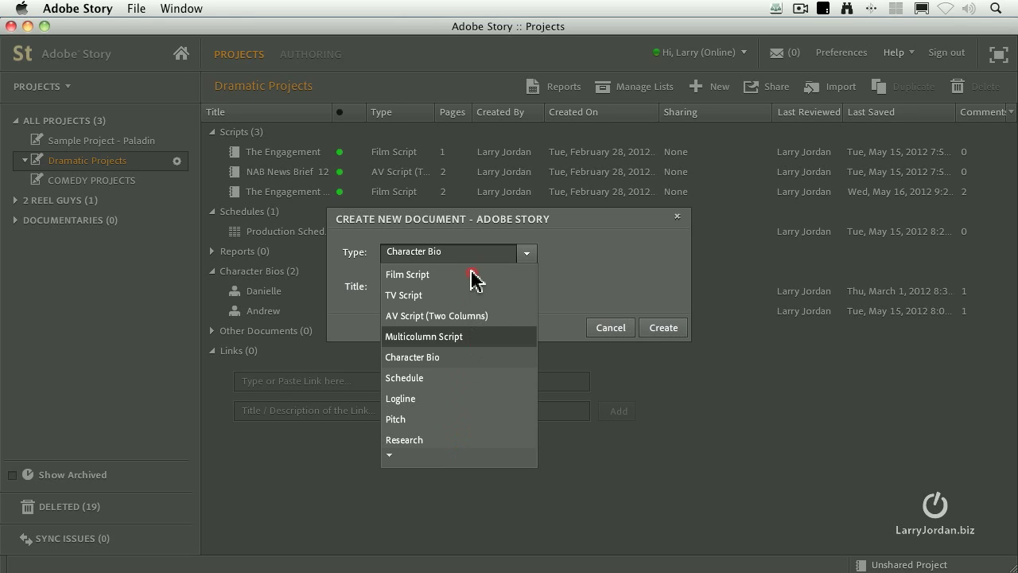
left_click(416, 275)
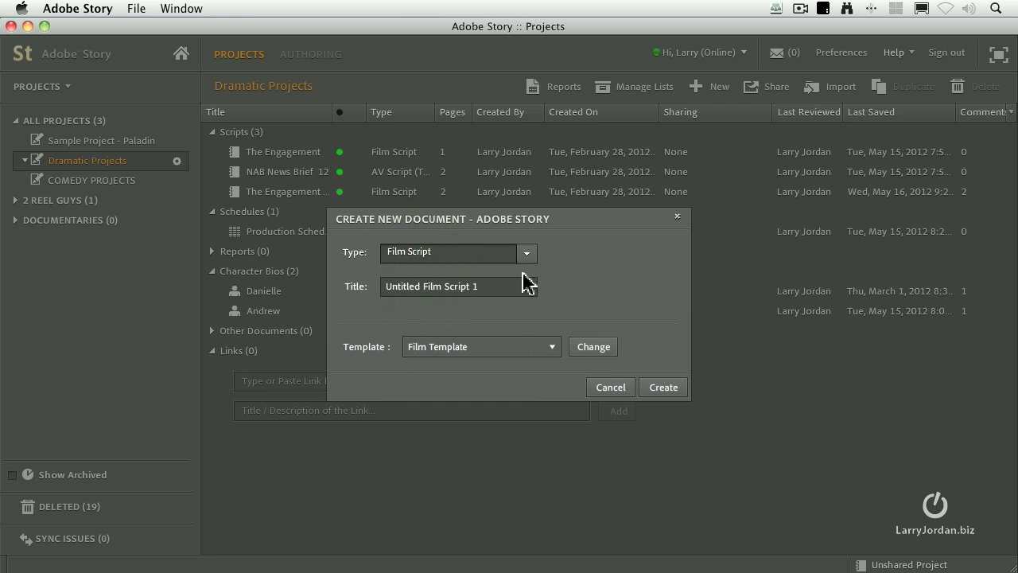
Step: Edit the default script title and create the new film script
left_click_drag(495, 288, 363, 289)
type("NEW")
key("BackSpace")
type("ew")
key("BackSpace")
key("BackSpace")
key("BackSpace")
key("BackSpace")
key("Escape")
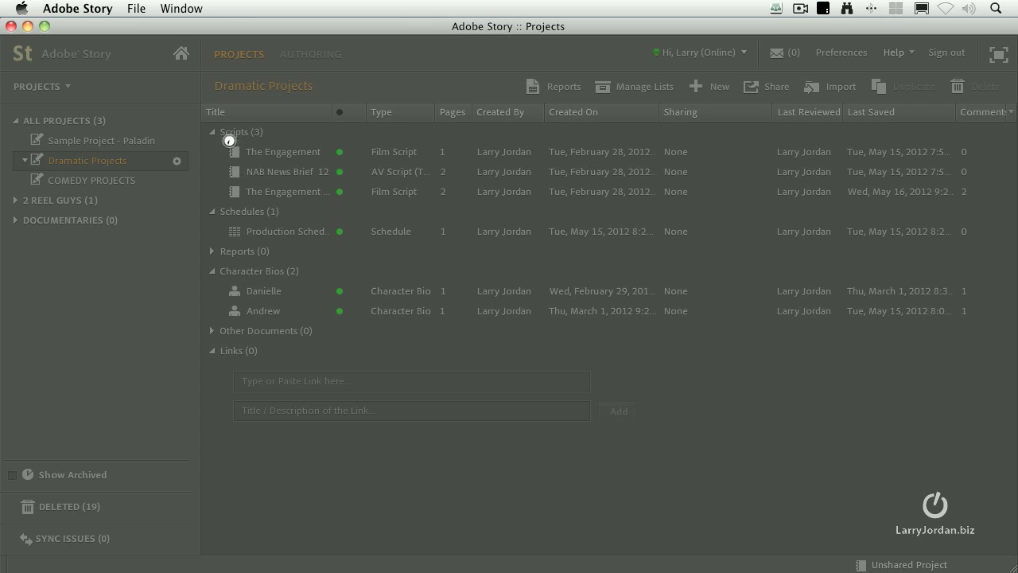
Step: Open the new script and replace its 'New Script' title with 'The Edge'
double_click(264, 173)
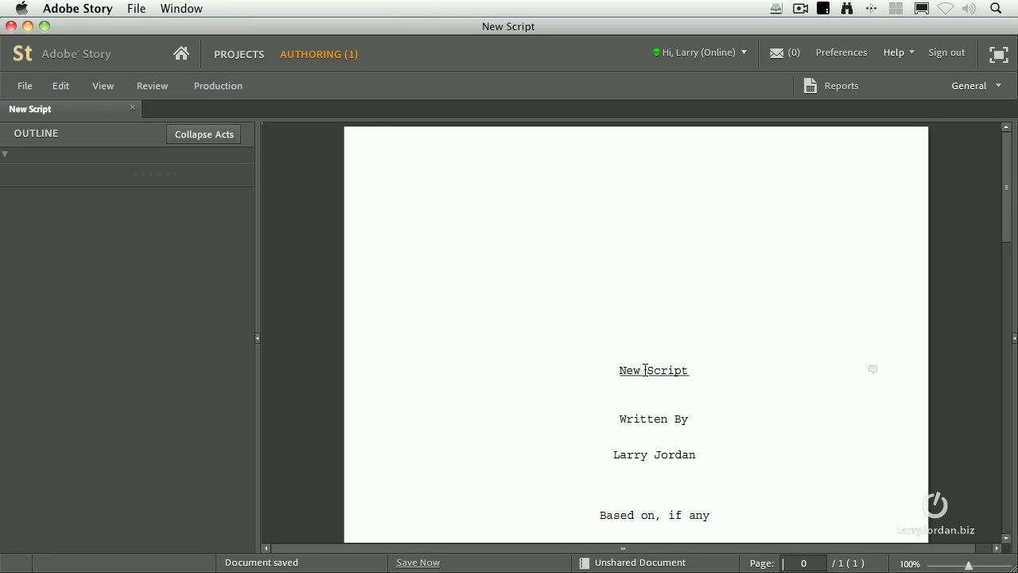
left_click_drag(619, 371, 687, 375)
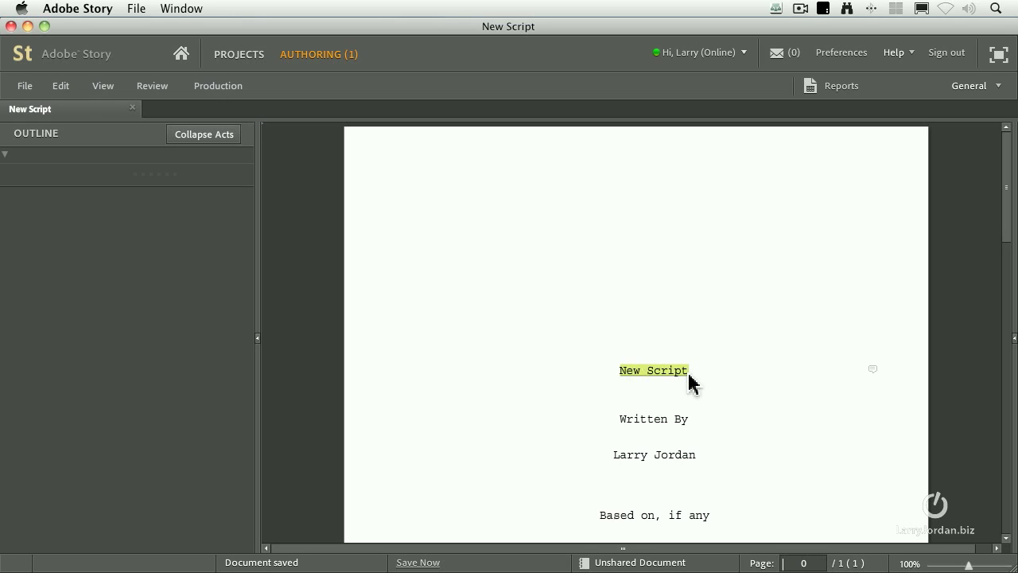
type("The Edge")
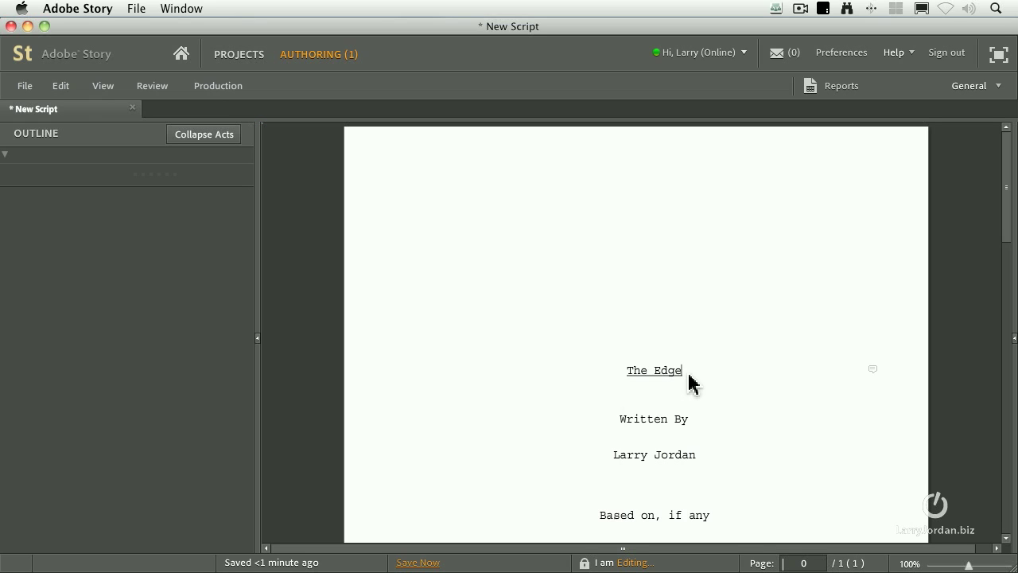
Step: Change the title page's source line to 'Based on nothing in particular.'
left_click_drag(657, 517, 711, 518)
type("nothing in partc")
key("BackSpace")
type("icular.")
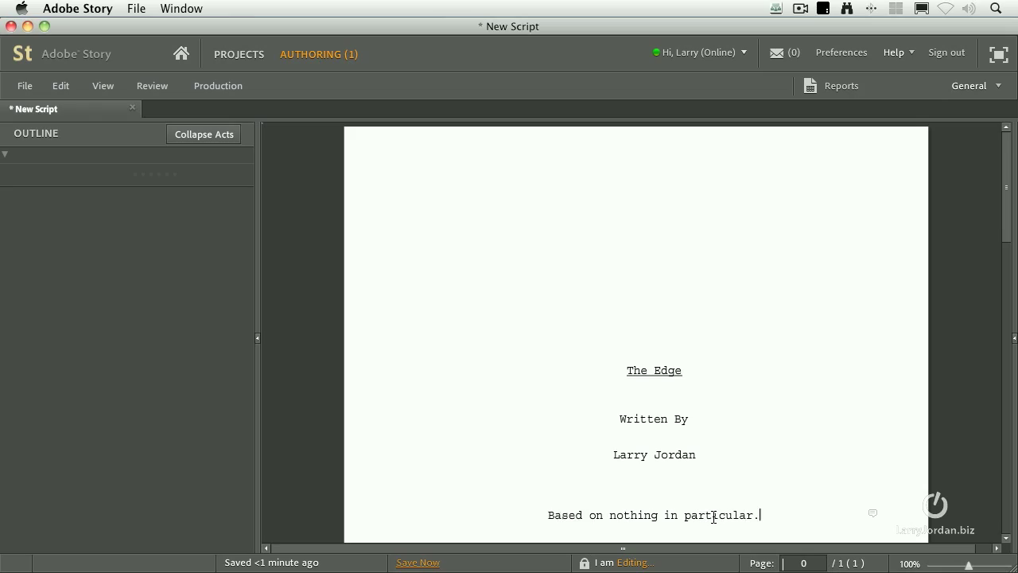